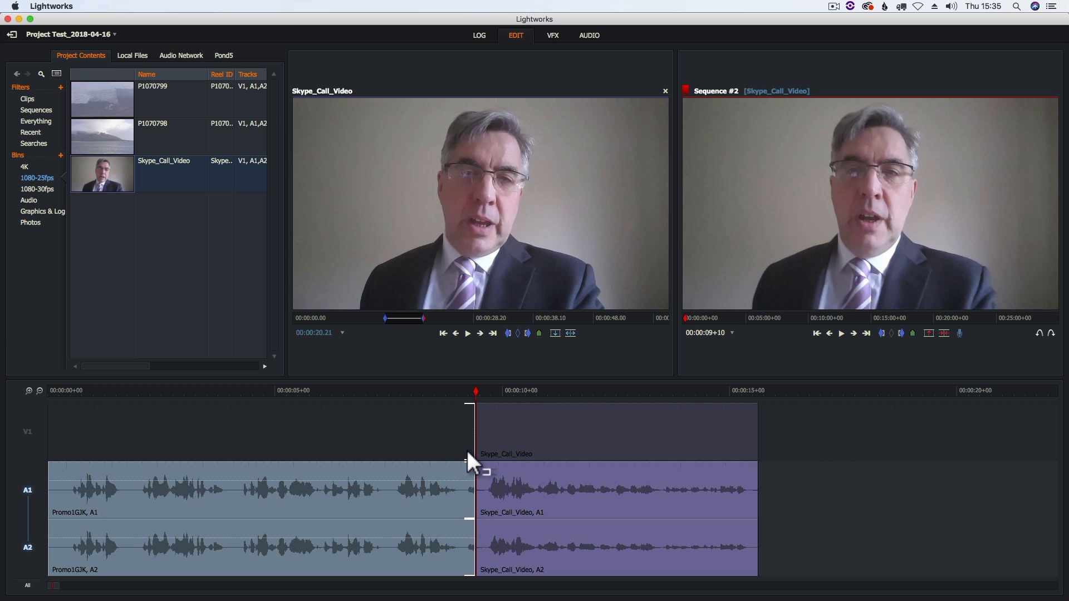
Enable track V1 and extend the end of Promo1GJK to about 9.6 seconds, rippling Skype_Call_Video along the timeline.
mouse_move(468, 472)
left_mouse_down()
mouse_move(438, 473)
mouse_move(507, 483)
mouse_move(453, 486)
mouse_move(465, 482)
left_mouse_up()
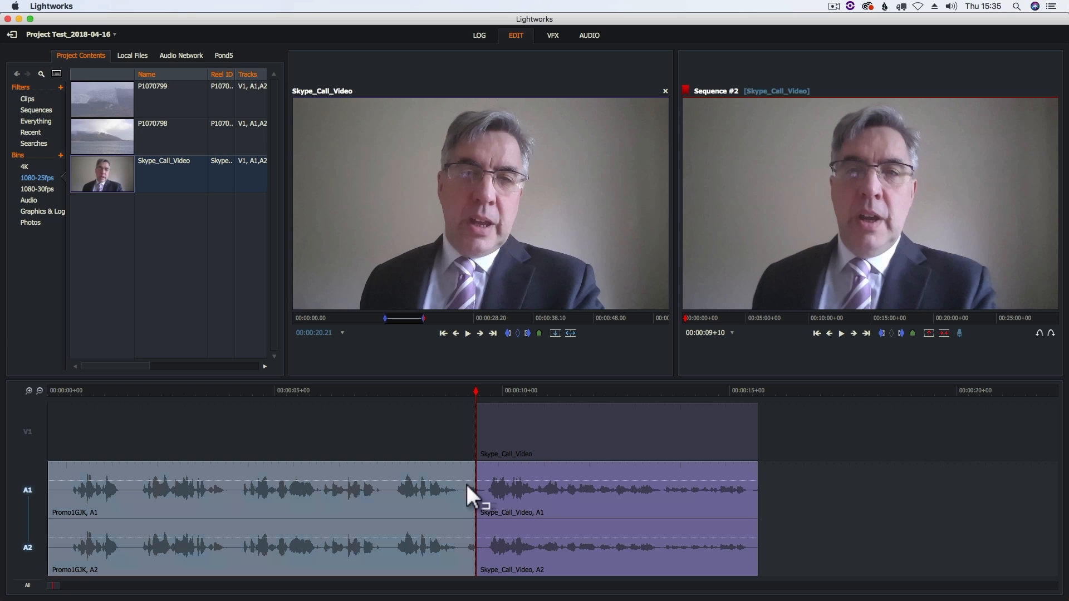
left_click(26, 434)
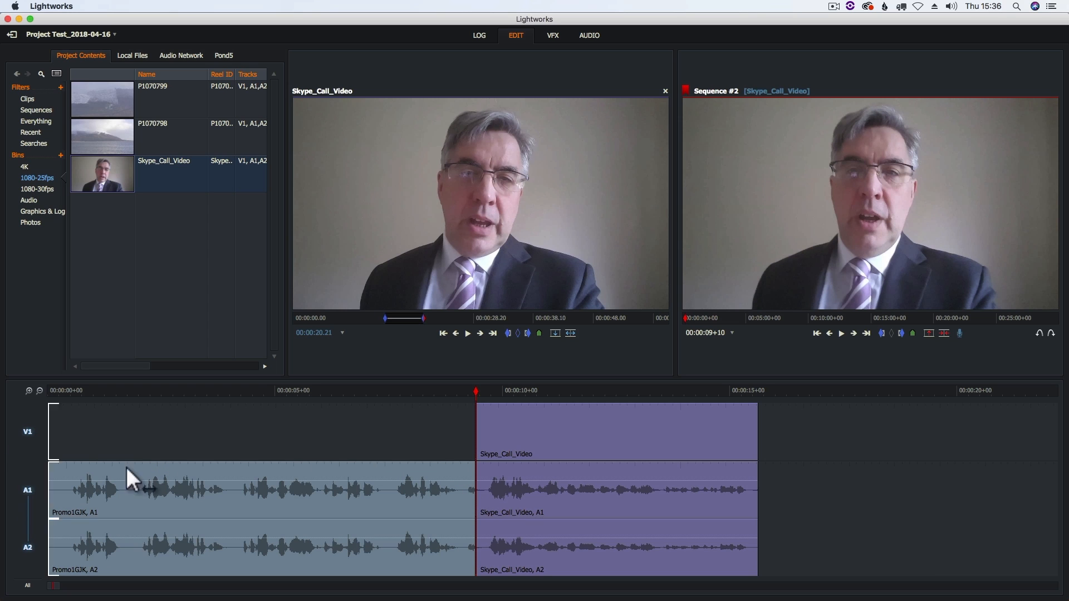
left_click(473, 445)
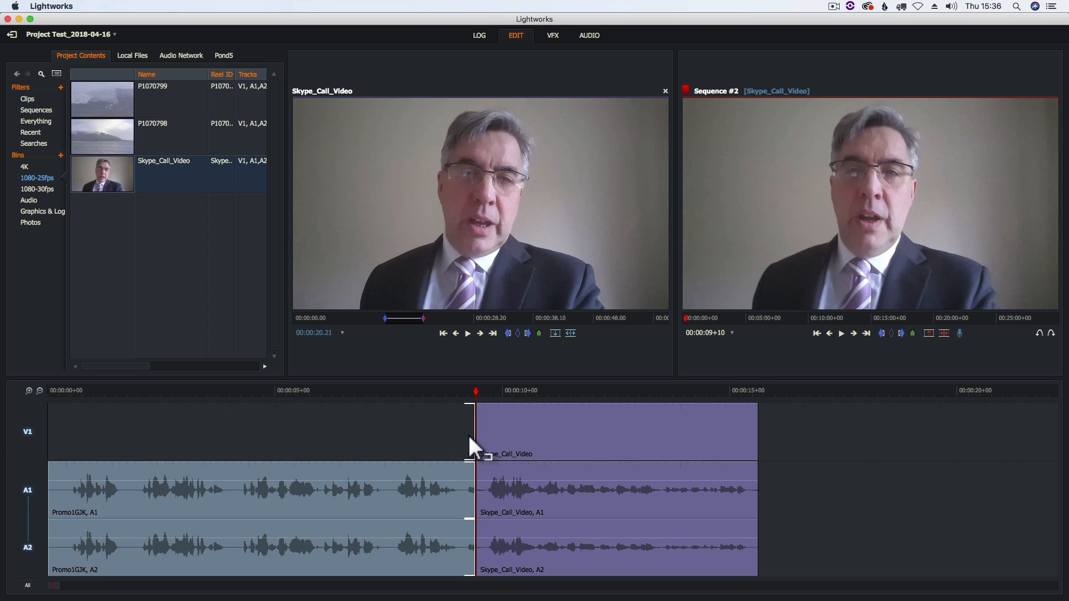
mouse_move(467, 433)
left_mouse_down()
mouse_move(431, 437)
mouse_move(489, 446)
mouse_move(448, 443)
mouse_move(480, 446)
mouse_move(457, 436)
mouse_move(479, 433)
left_mouse_up()
left_click(480, 437)
Play the sequence across the extended cut to check the transition into Skype_Call_Video.
left_click(413, 390)
left_click(842, 334)
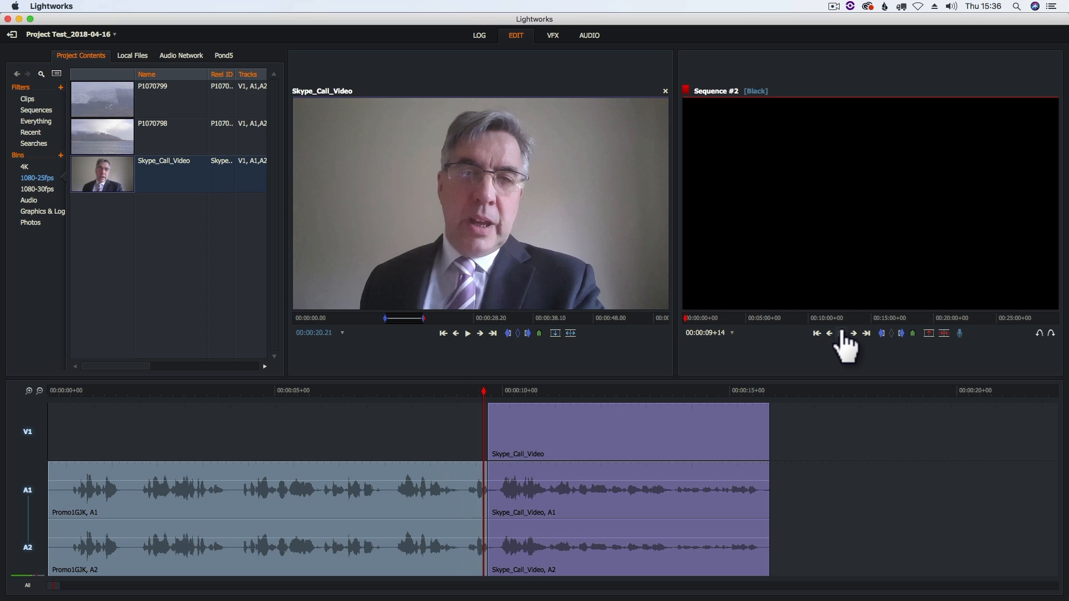
left_click(842, 334)
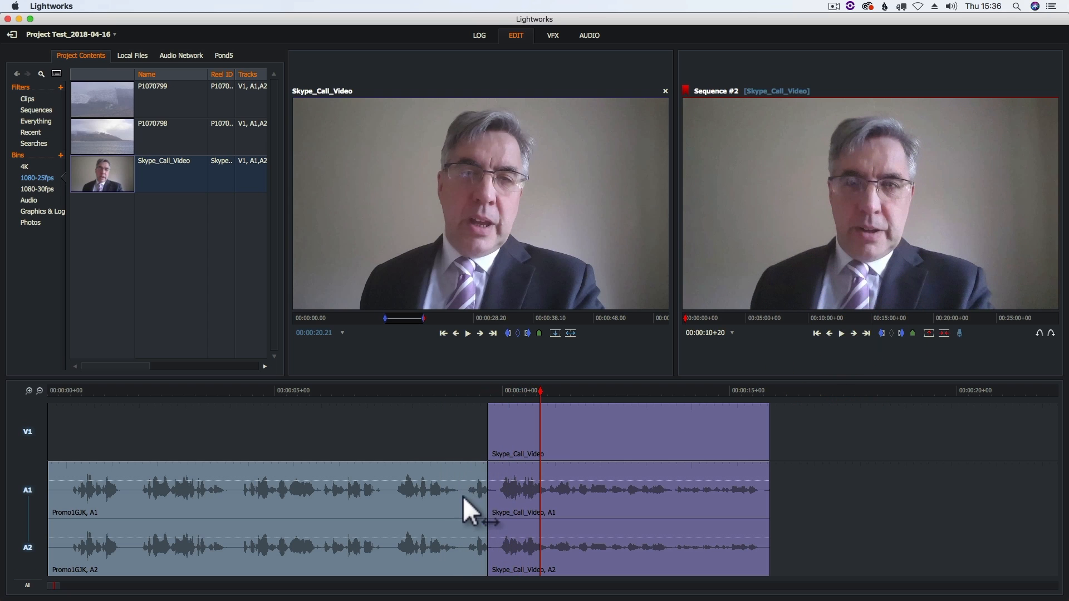
Shorten the end of Promo1GJK on all tracks to about 00:00:09+05, rippling Skype_Call_Video with it.
left_click(480, 479)
left_click_drag(481, 467, 459, 470)
left_click(465, 474)
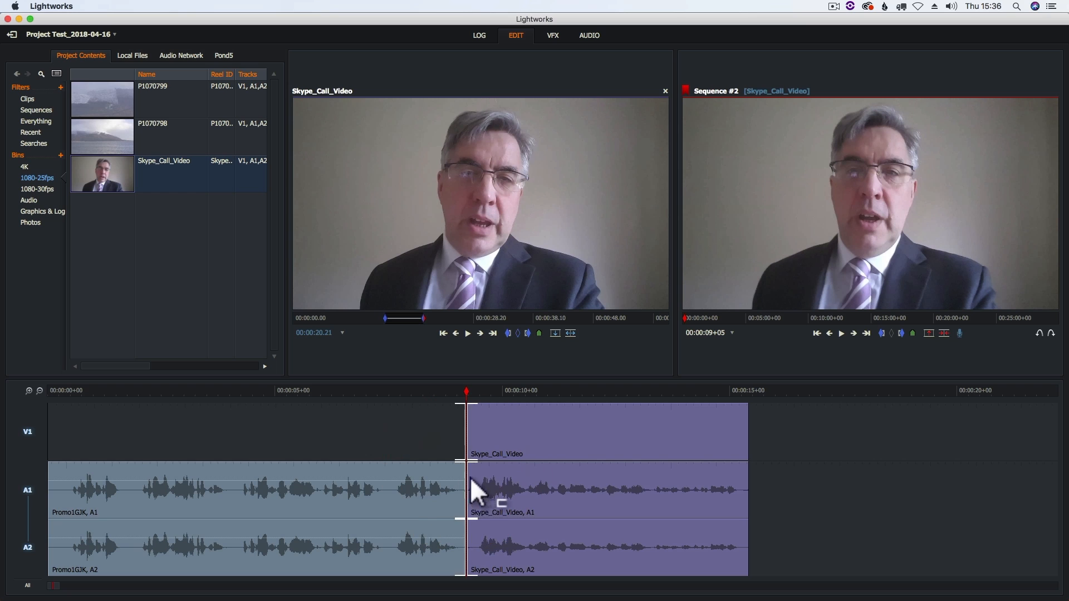
left_click(460, 518)
Play the sequence from about 00:00:06+03 through the tightened cut to check the edit.
left_click(327, 392)
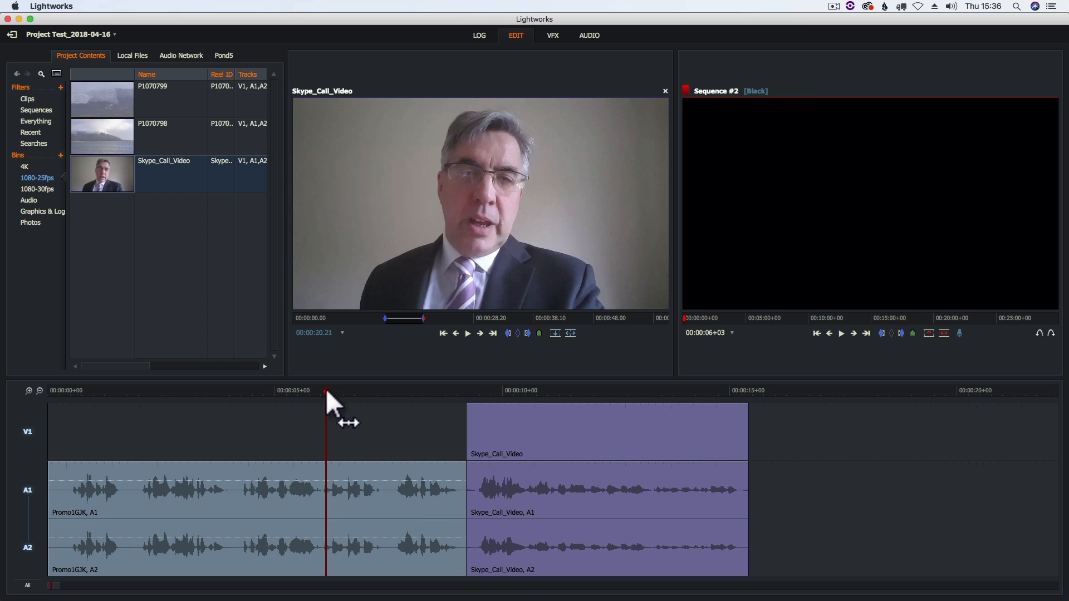
left_click(841, 334)
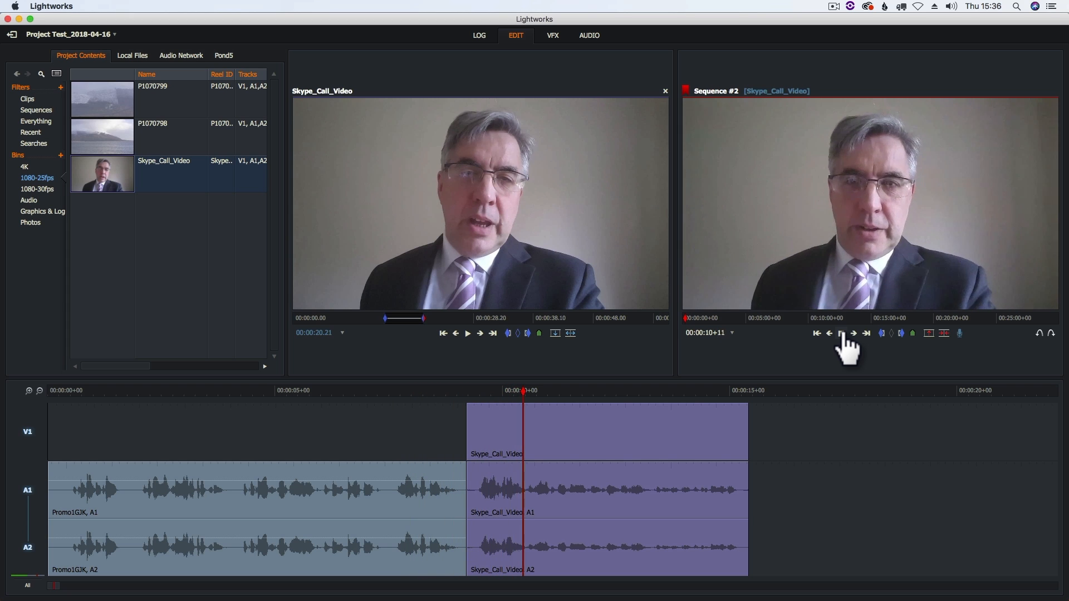
left_click(842, 334)
Roll the cut between Promo1GJK and Skype_Call_Video forward to about 00:00:09+10, and back to about 00:00:09+06.
left_click(455, 484)
left_click(464, 441)
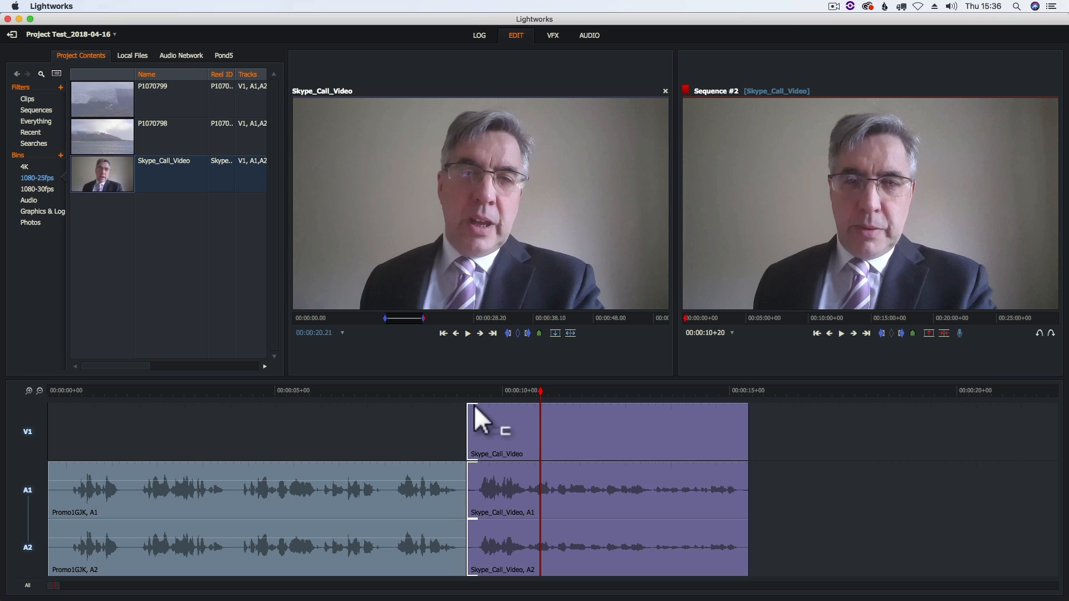
mouse_move(464, 409)
left_mouse_down()
mouse_move(577, 420)
mouse_move(349, 433)
mouse_move(486, 443)
mouse_move(460, 442)
mouse_move(476, 445)
left_mouse_up()
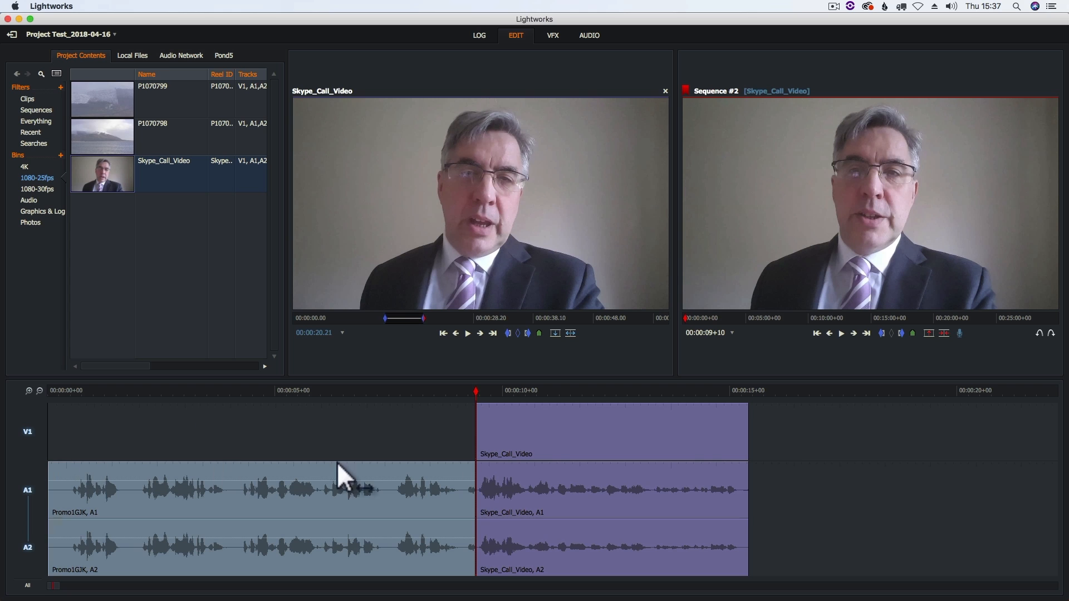
mouse_move(475, 478)
left_mouse_down()
mouse_move(445, 479)
mouse_move(485, 482)
mouse_move(460, 487)
mouse_move(479, 490)
mouse_move(465, 489)
mouse_move(470, 478)
left_mouse_up()
left_click(477, 474)
left_click(470, 474)
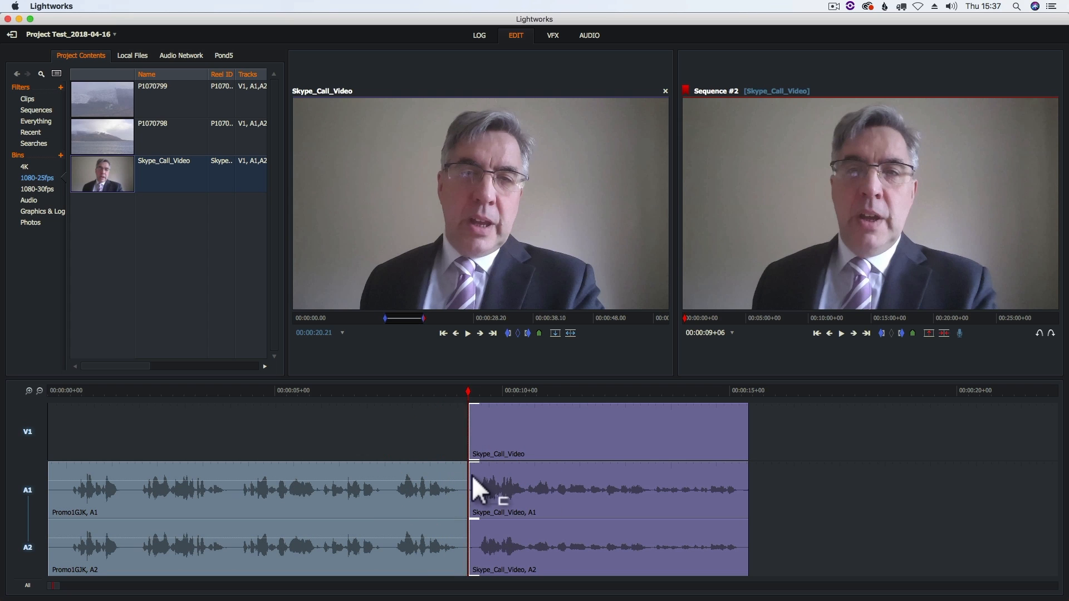
Trim a few frames off the start of Skype_Call_Video while leaving Promo1GJK's length alone.
mouse_move(477, 476)
left_mouse_down()
mouse_move(468, 473)
mouse_move(587, 476)
mouse_move(470, 491)
left_mouse_up()
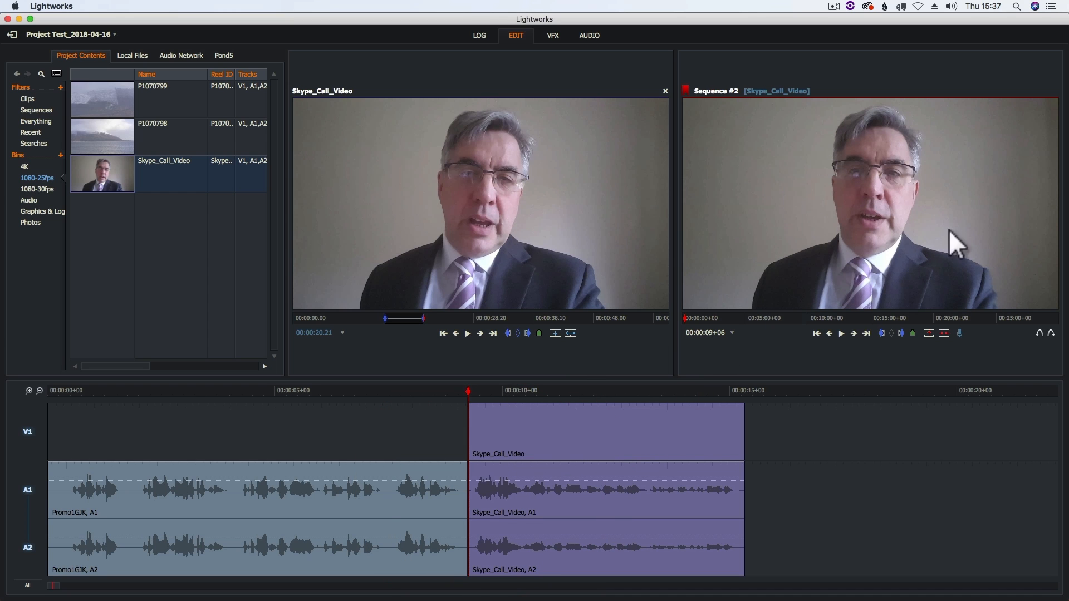
left_click_drag(472, 468, 472, 491)
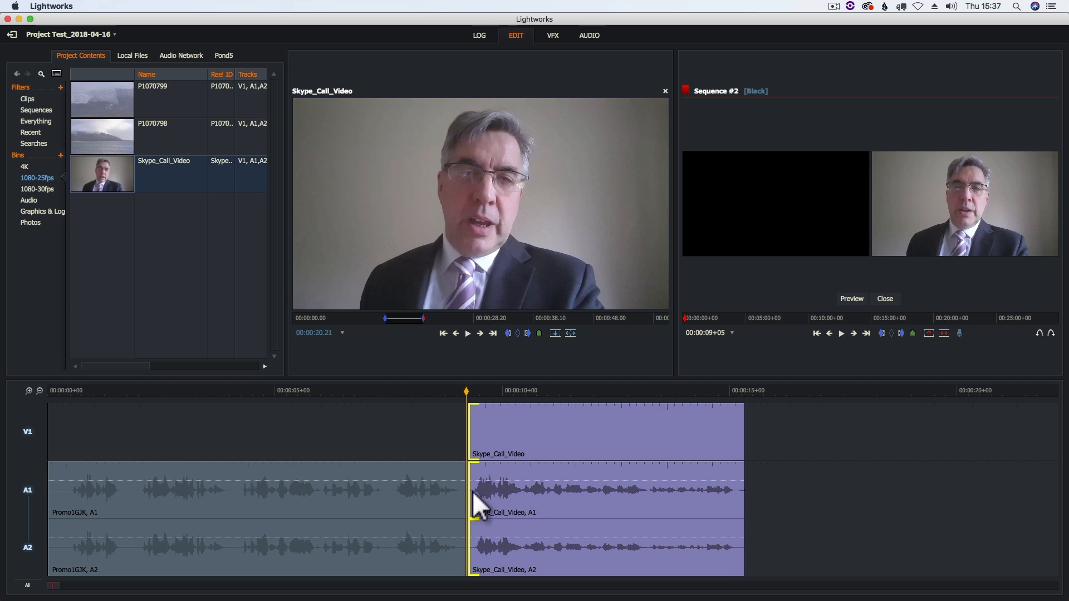
left_click(468, 491)
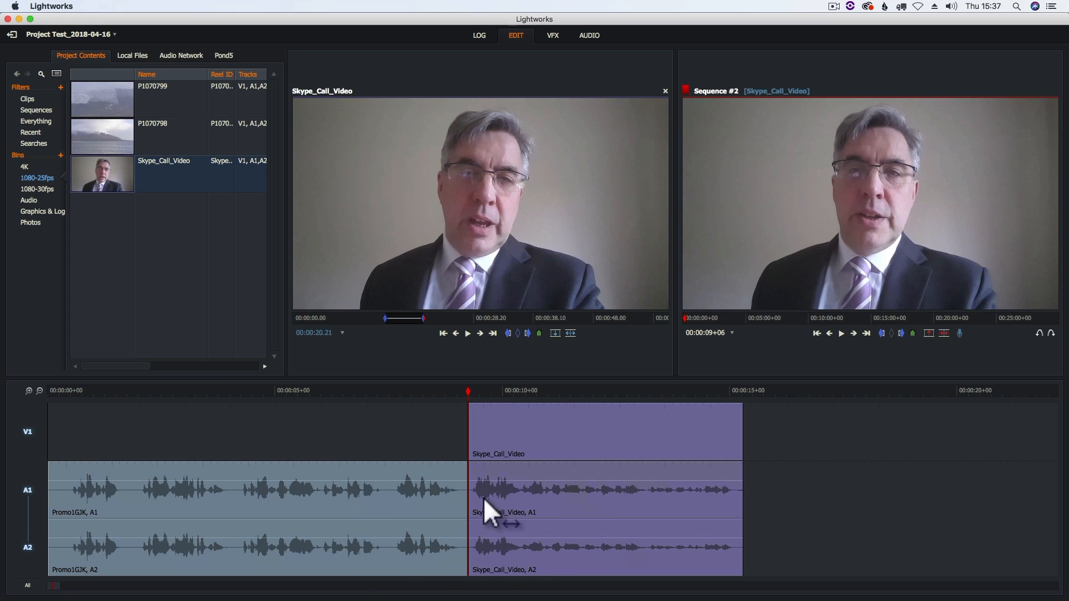
Slip the content of the Skype_Call_Video segment slightly within its in and out points.
right_click(570, 426)
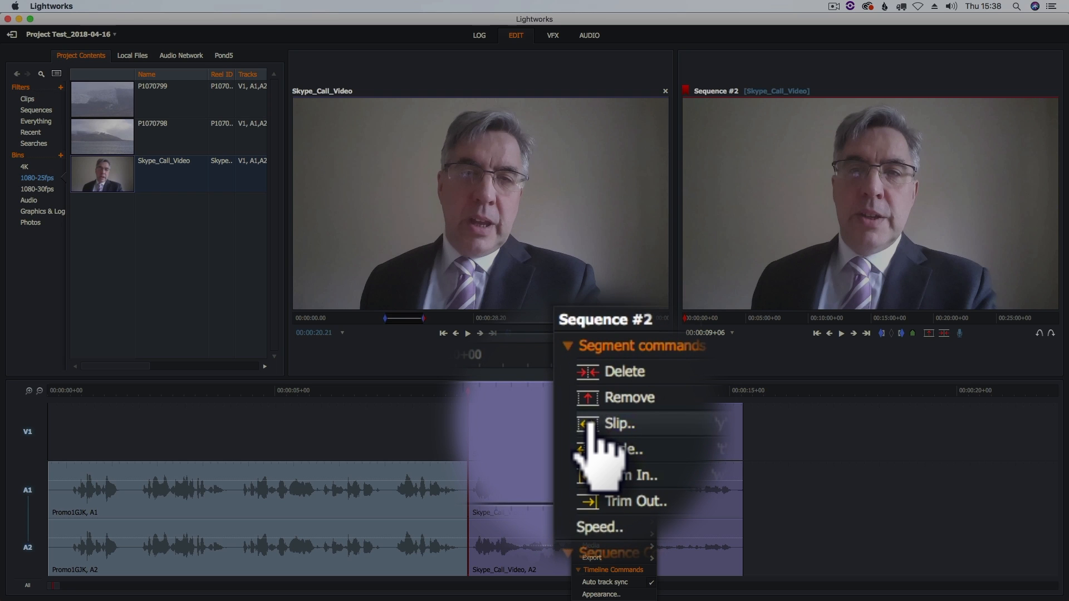
left_click(589, 424)
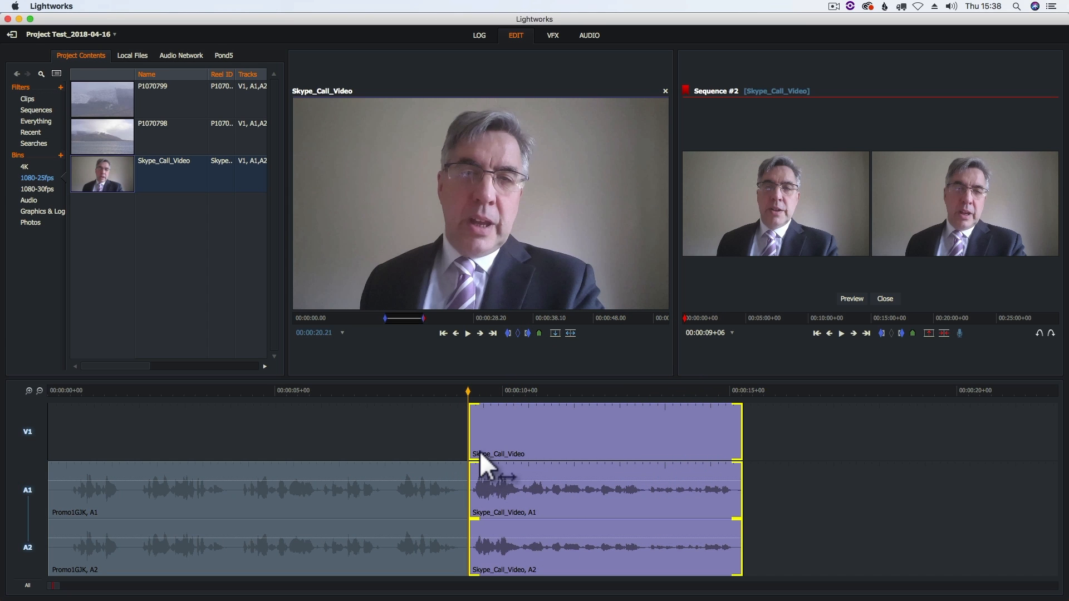
mouse_move(610, 428)
left_mouse_down()
mouse_move(528, 429)
mouse_move(649, 439)
mouse_move(609, 439)
left_mouse_up()
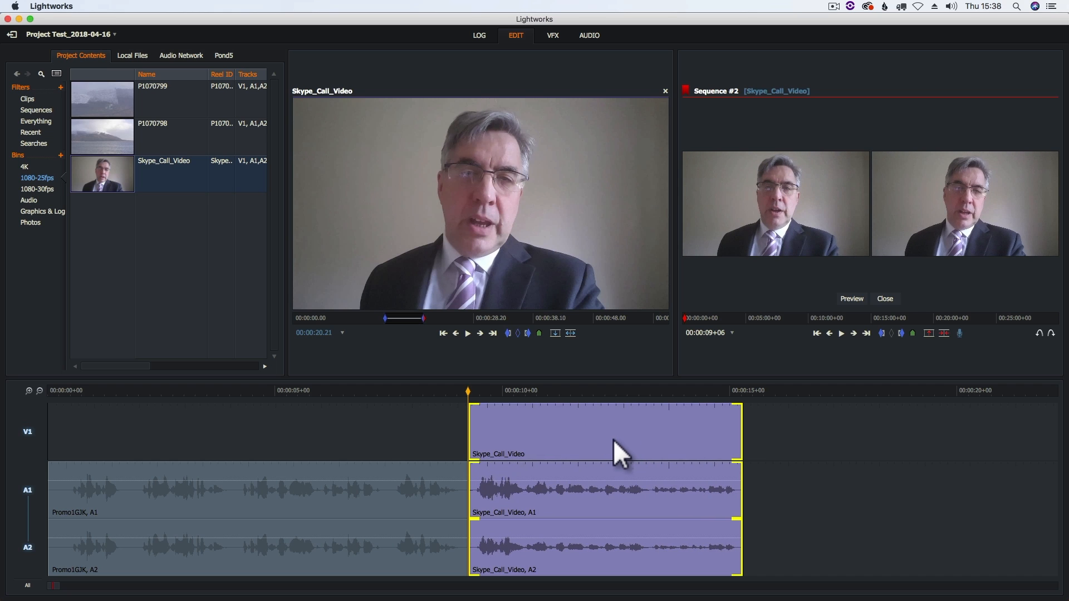
left_click_drag(615, 440, 613, 435)
mouse_move(551, 418)
left_mouse_down()
mouse_move(576, 419)
mouse_move(543, 423)
mouse_move(553, 425)
left_mouse_up()
left_click(550, 427)
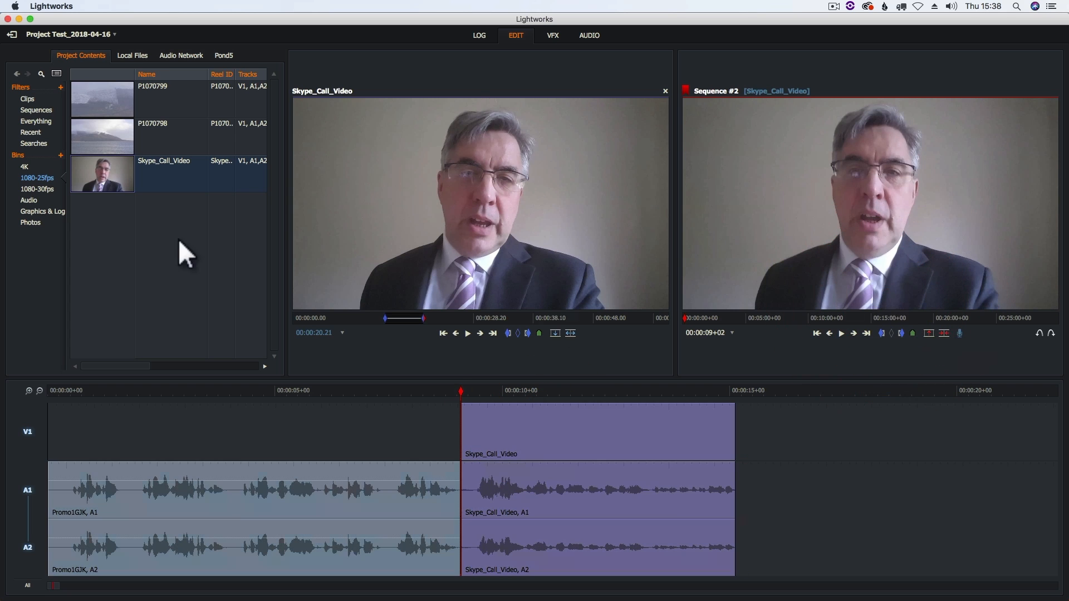
Load clip P1070798 in the source viewer and mark the section from 00:00:04.04 to 00:00:06.12.
left_click(98, 128)
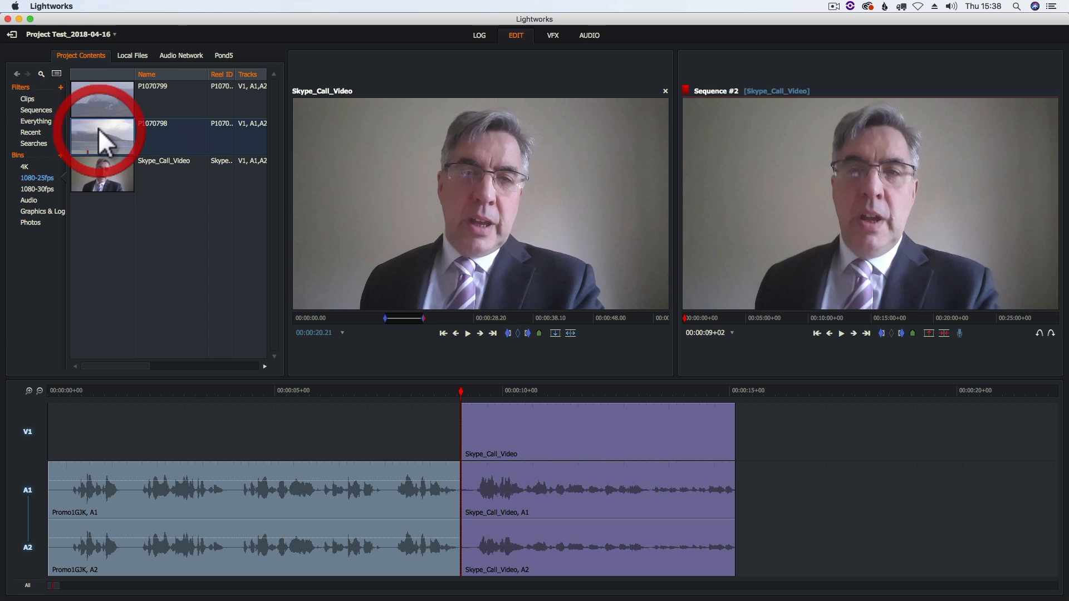
left_click(98, 128)
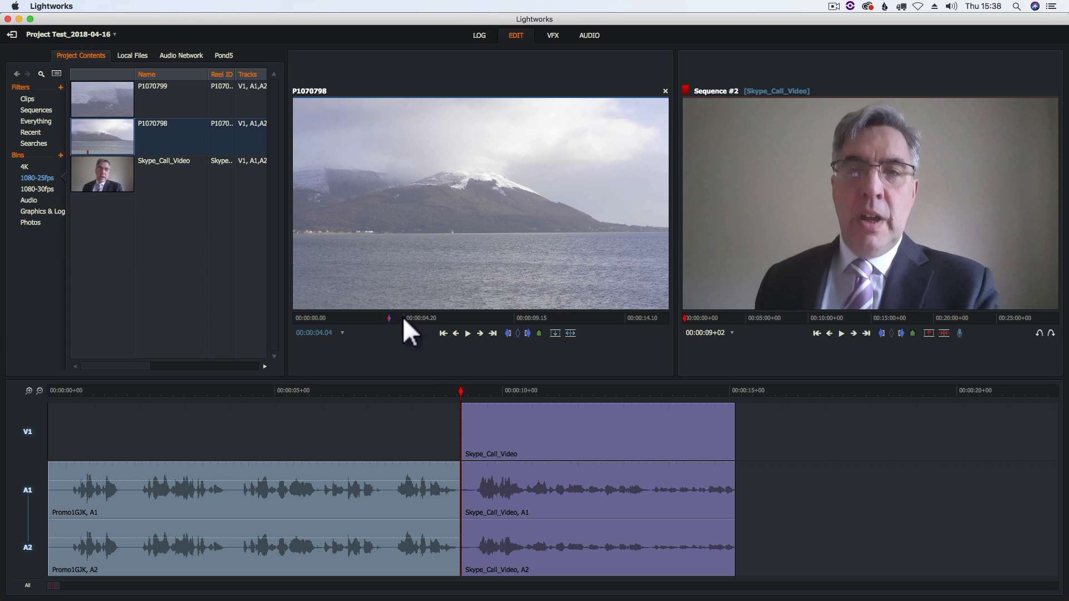
left_click(468, 334)
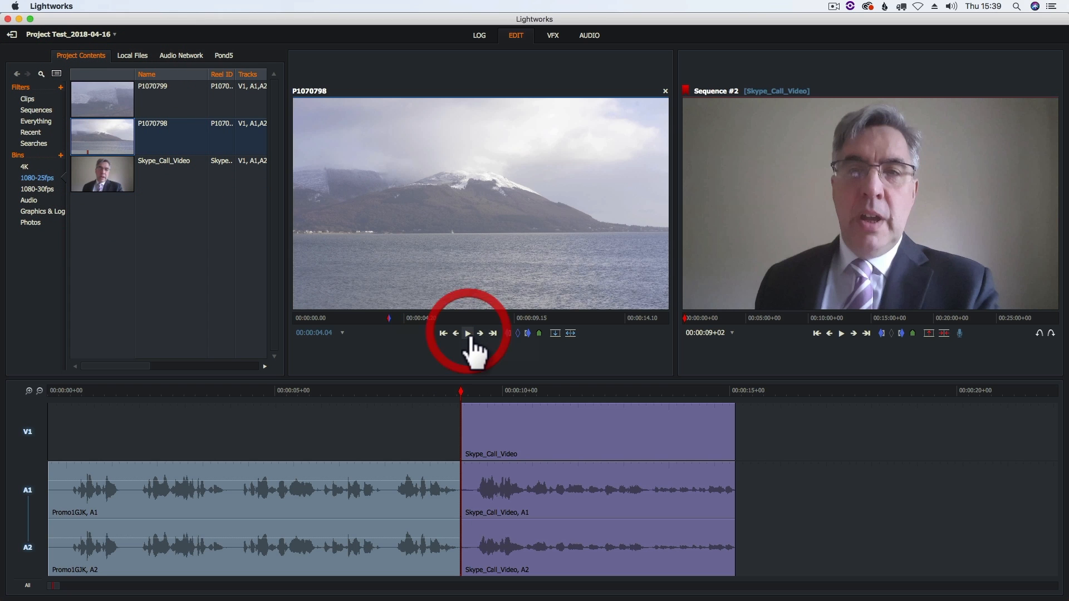
left_click(468, 334)
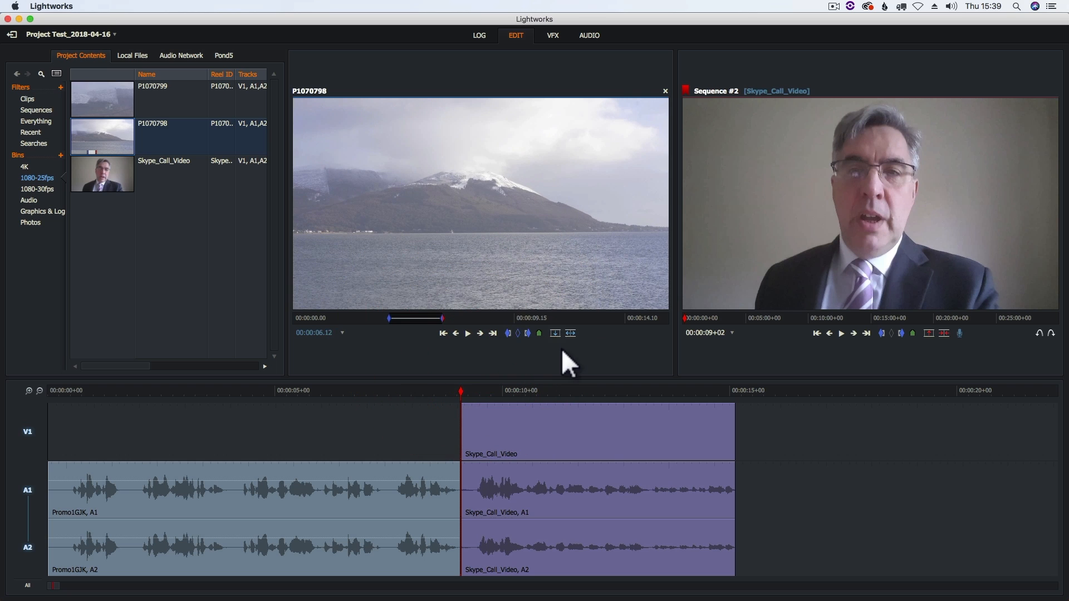
Add the marked P1070798 section at the end of the sequence, directly after Skype_Call_Video.
left_click_drag(693, 382, 470, 382)
left_click(867, 334)
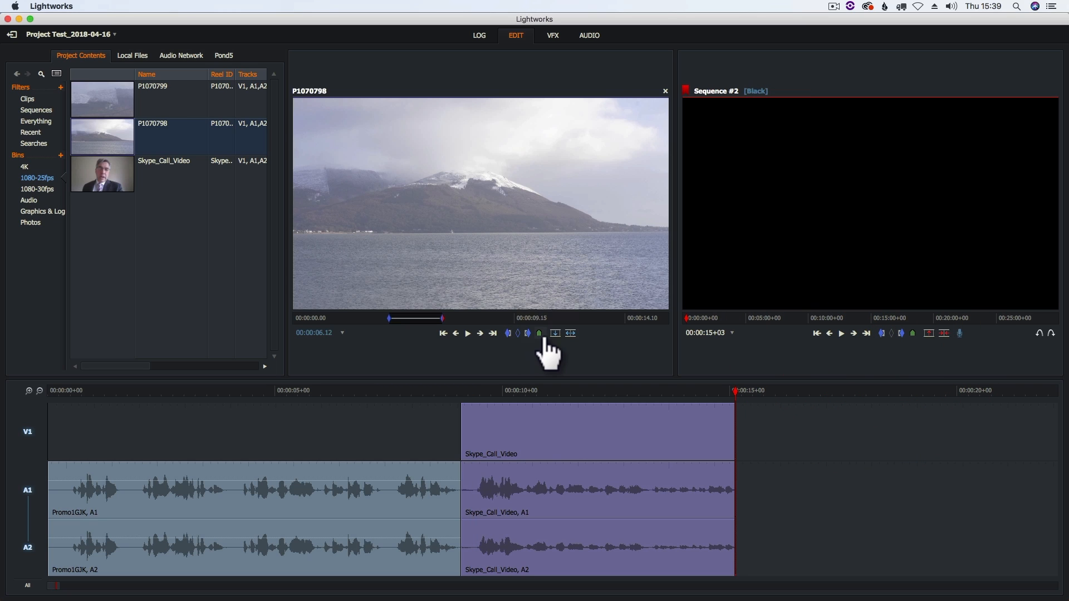
left_click(555, 333)
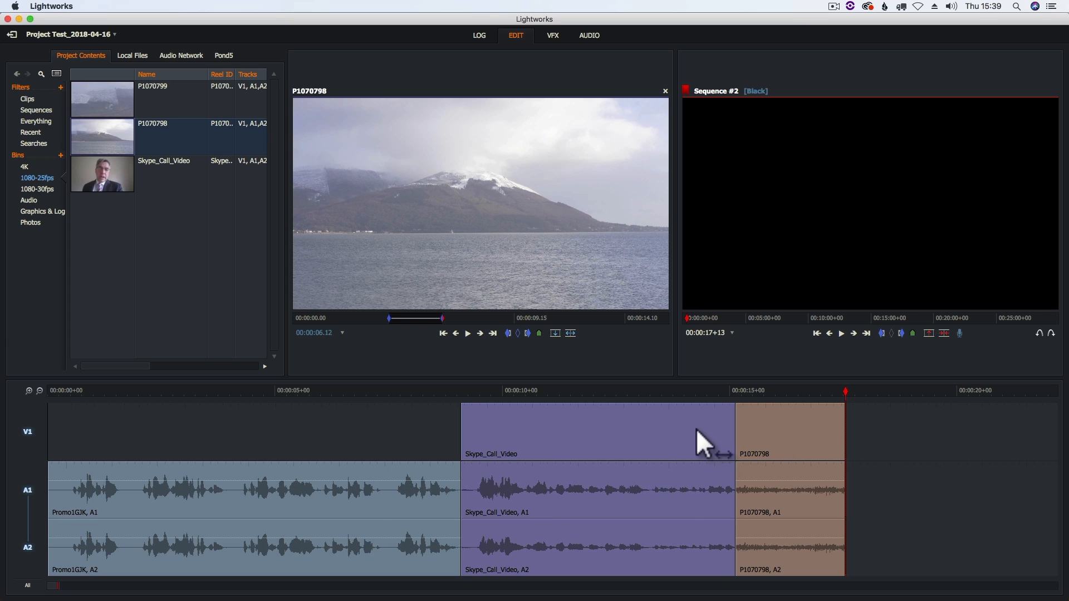
Slide Skype_Call_Video back and forth between its neighbouring clips, leaving its start at about 00:00:07+12, and exit trim mode.
left_click(590, 433)
right_click(567, 433)
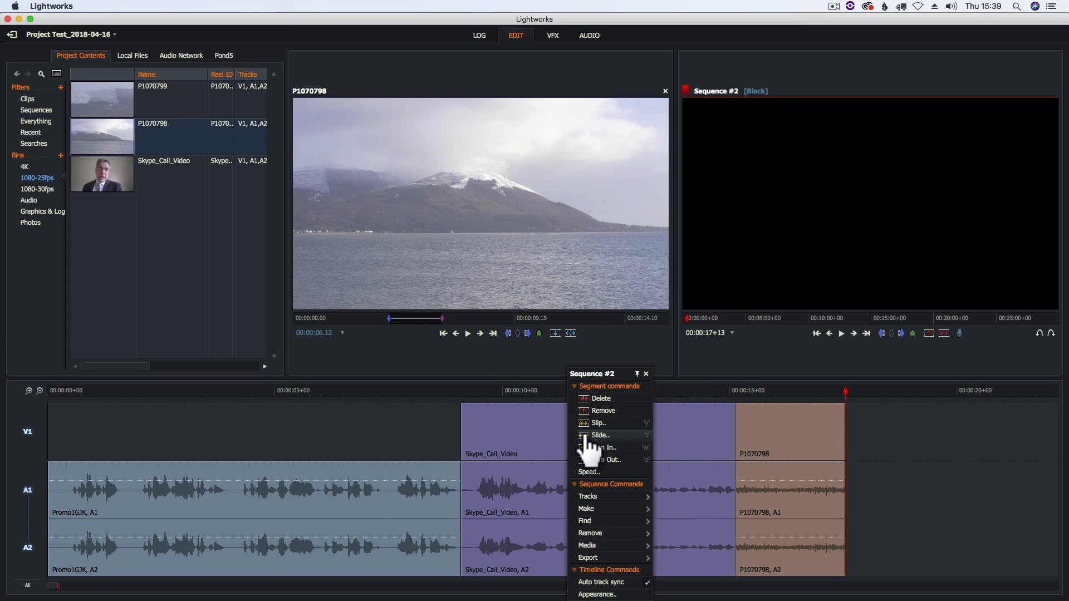
left_click(596, 436)
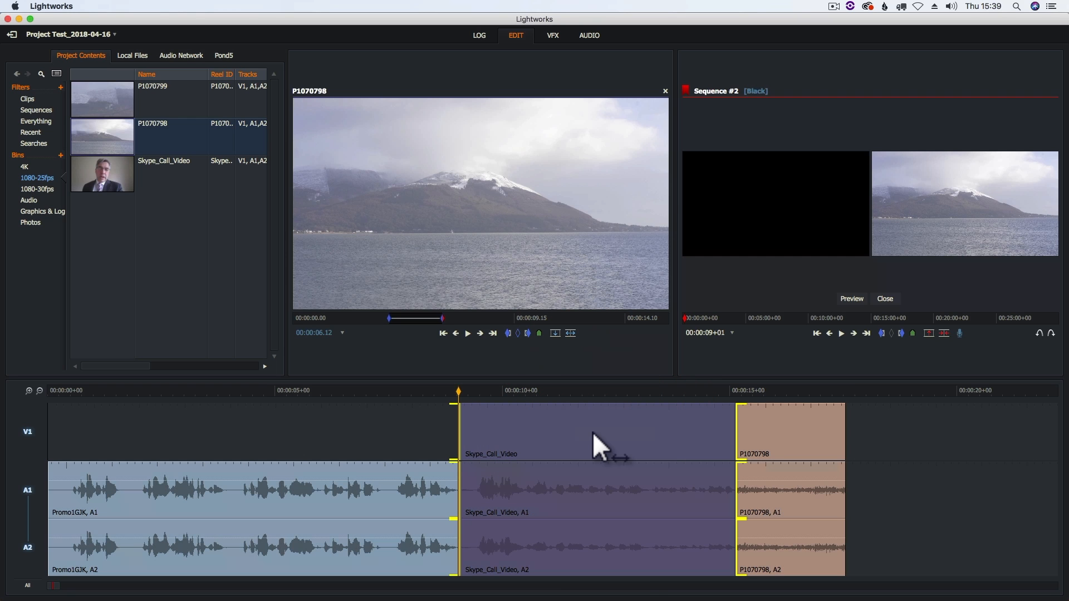
left_click_drag(570, 436, 314, 444)
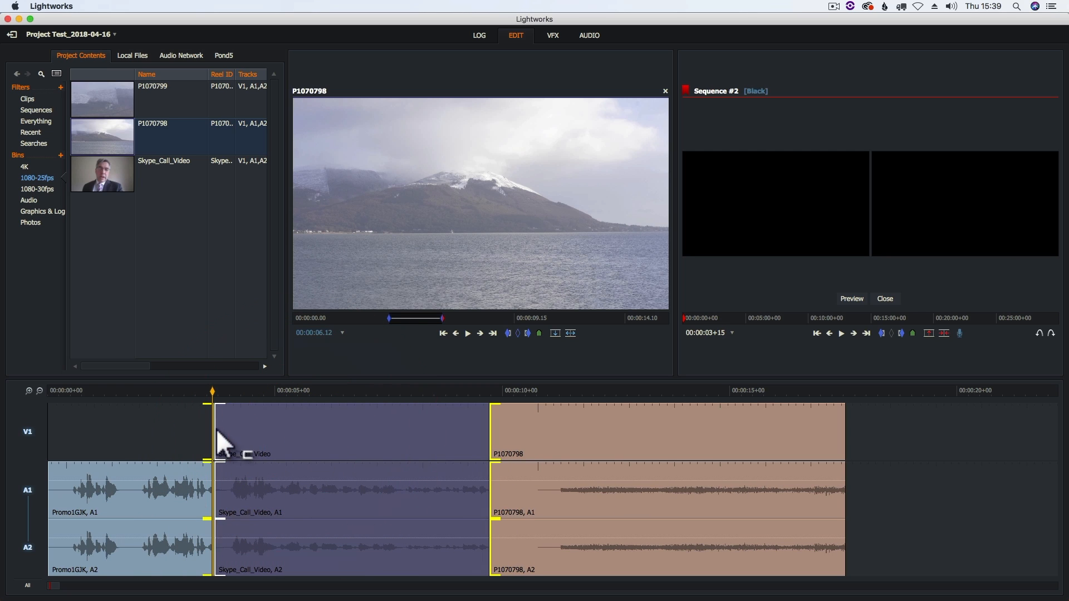
left_click_drag(303, 439, 453, 448)
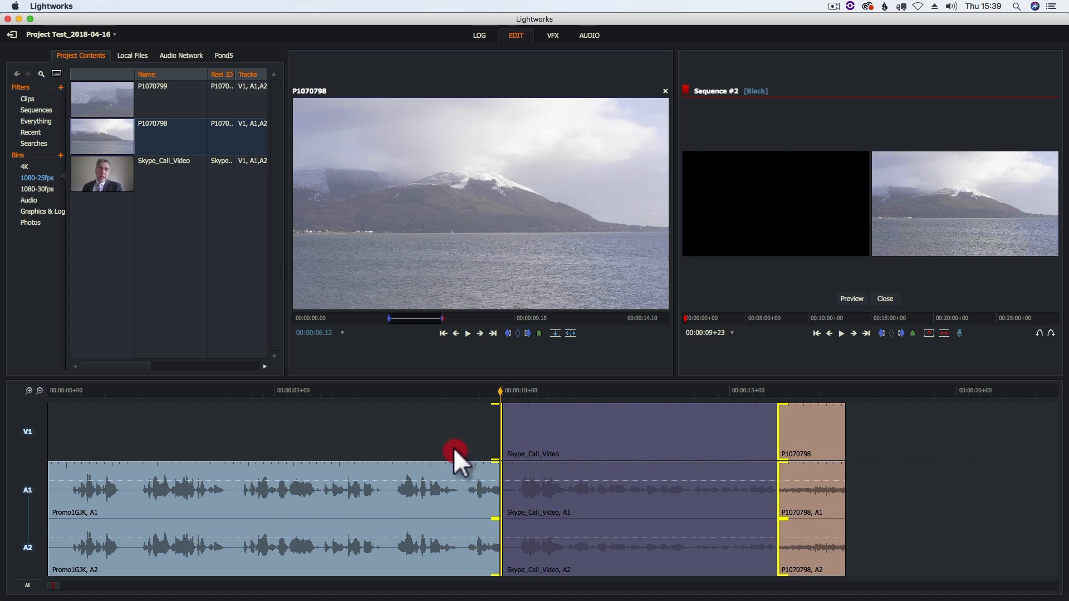
left_click_drag(365, 451, 485, 425)
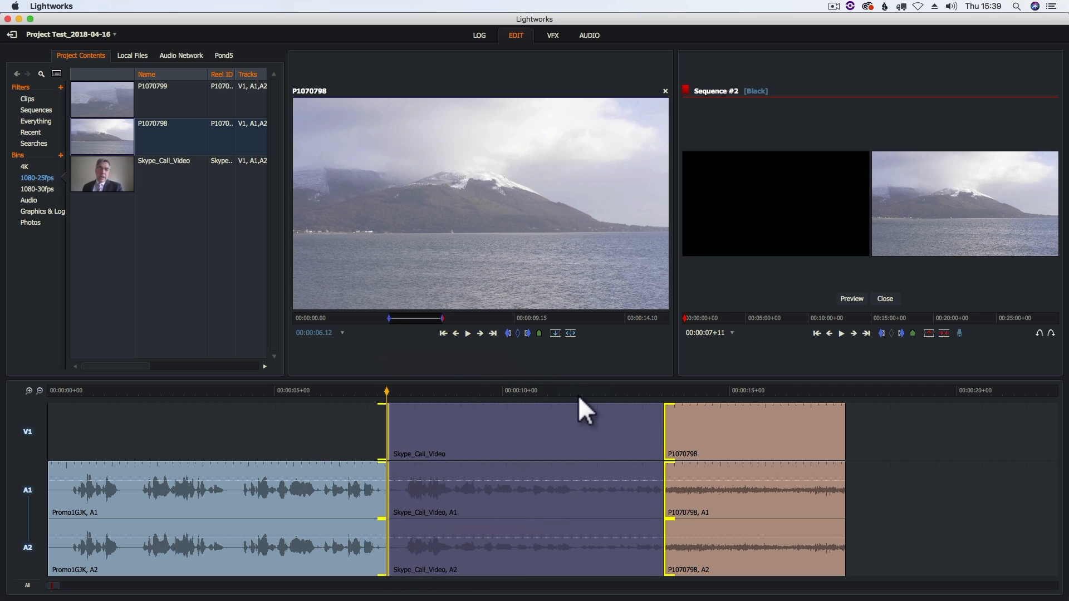
left_click(885, 299)
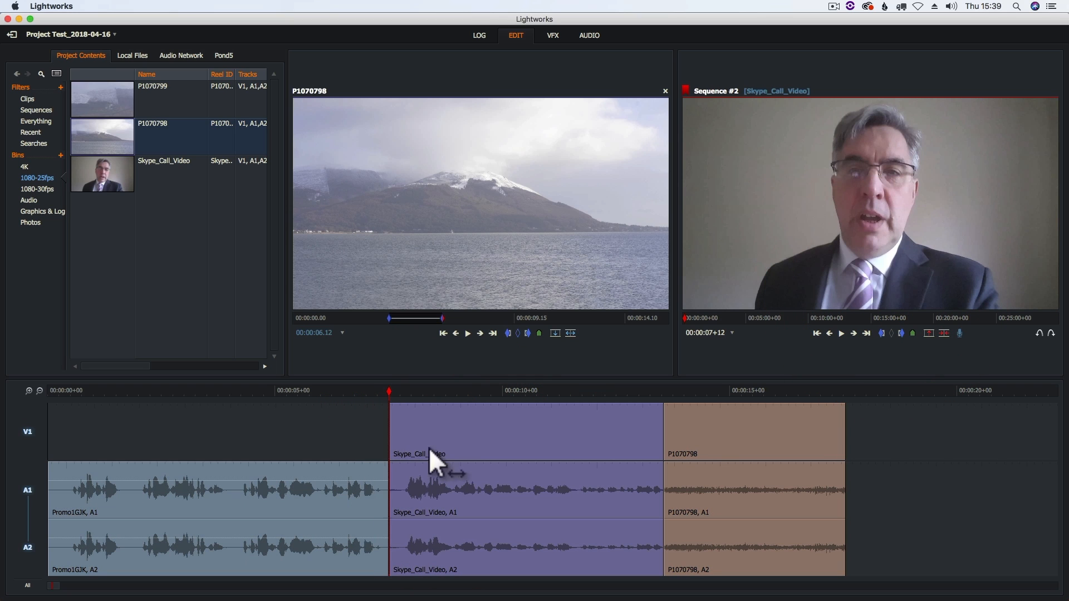
Examine the Trim In and Trim Out segment commands for Skype_Call_Video and the cut at its start.
right_click(483, 429)
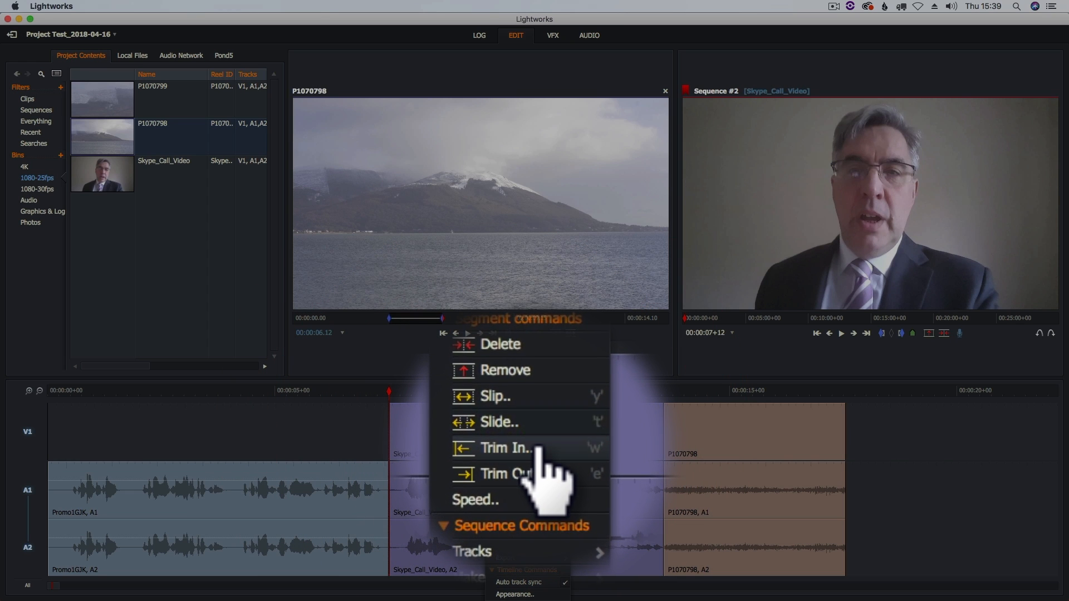
left_click(537, 459)
left_click(428, 431)
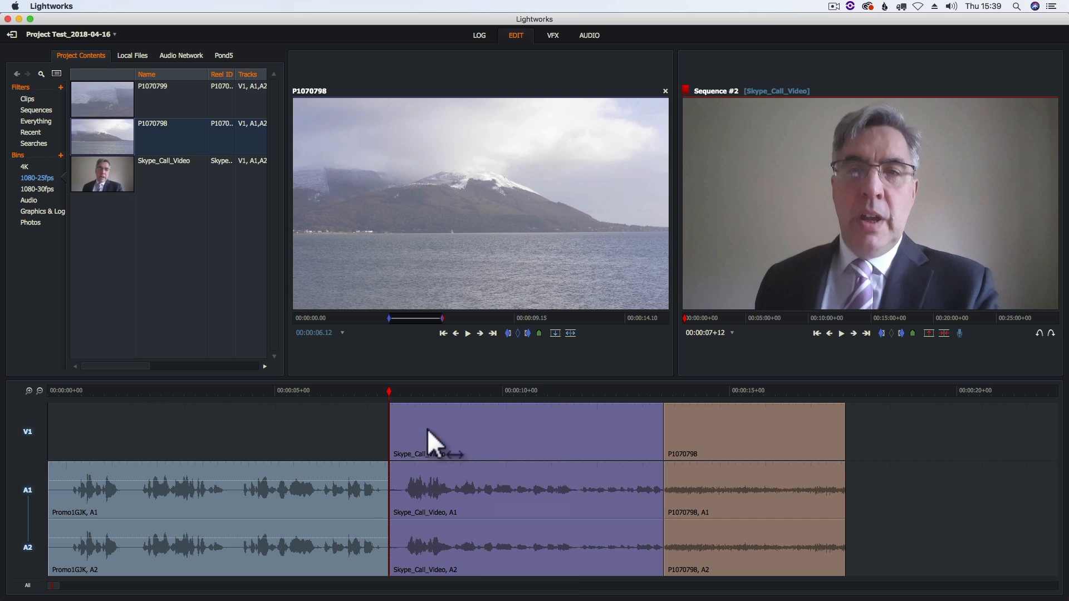
mouse_move(382, 483)
left_mouse_down()
mouse_move(338, 485)
mouse_move(386, 490)
mouse_move(342, 470)
mouse_move(389, 476)
left_mouse_up()
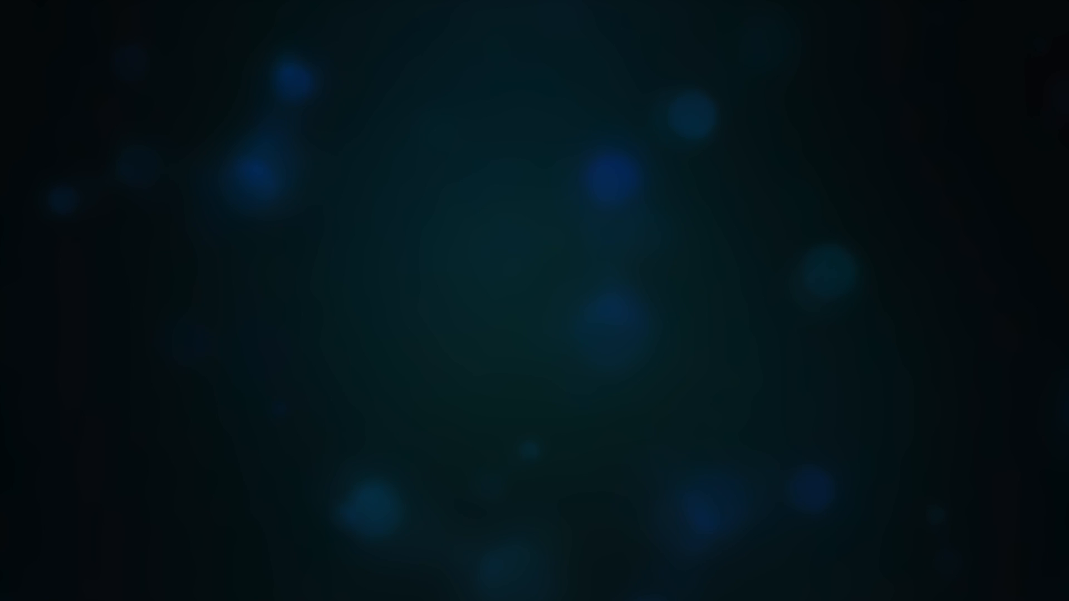